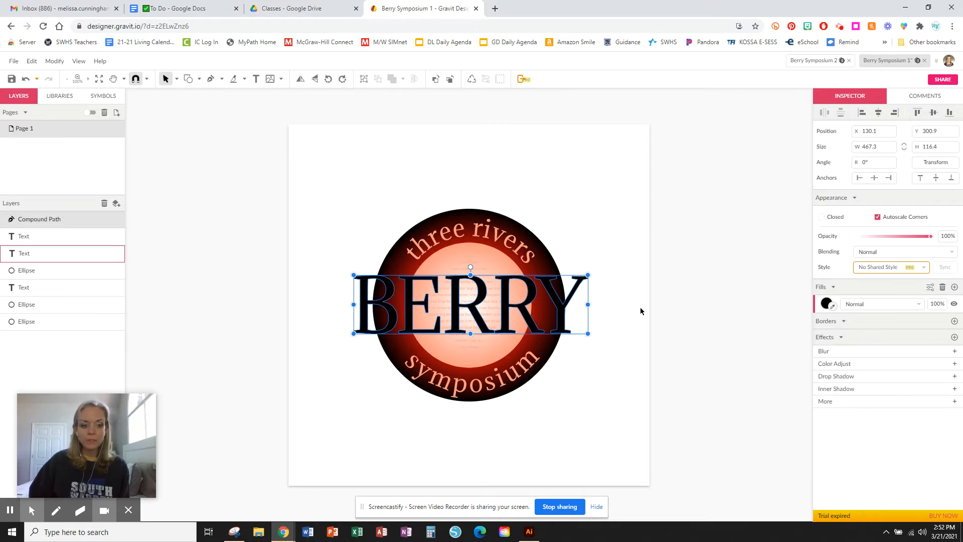
Change the BERRY lettering's fill from solid colour to a linear gradient
click(826, 305)
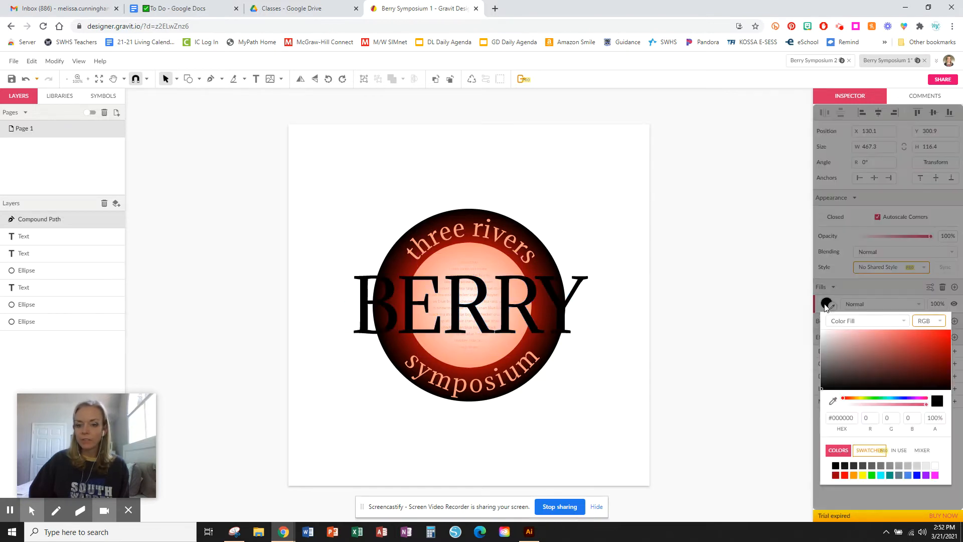
click(851, 320)
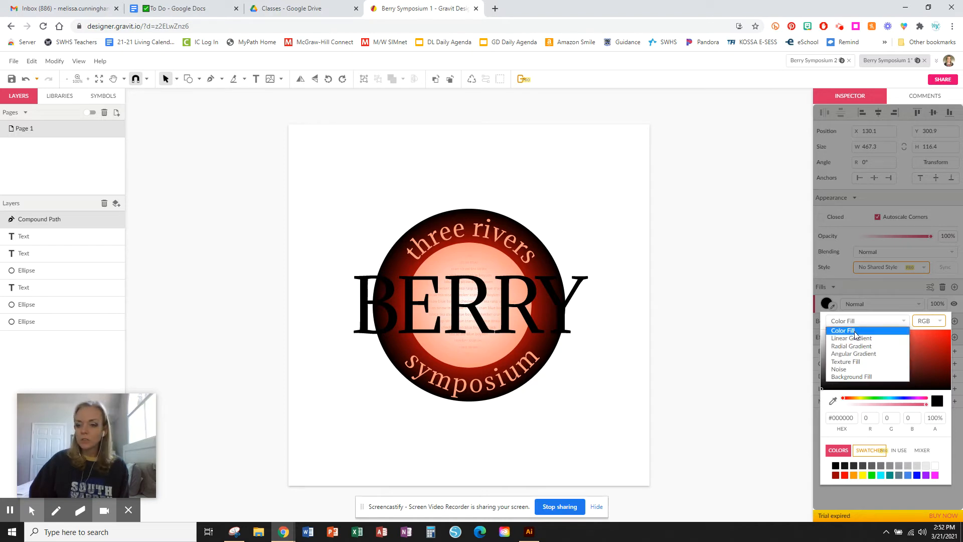
click(856, 331)
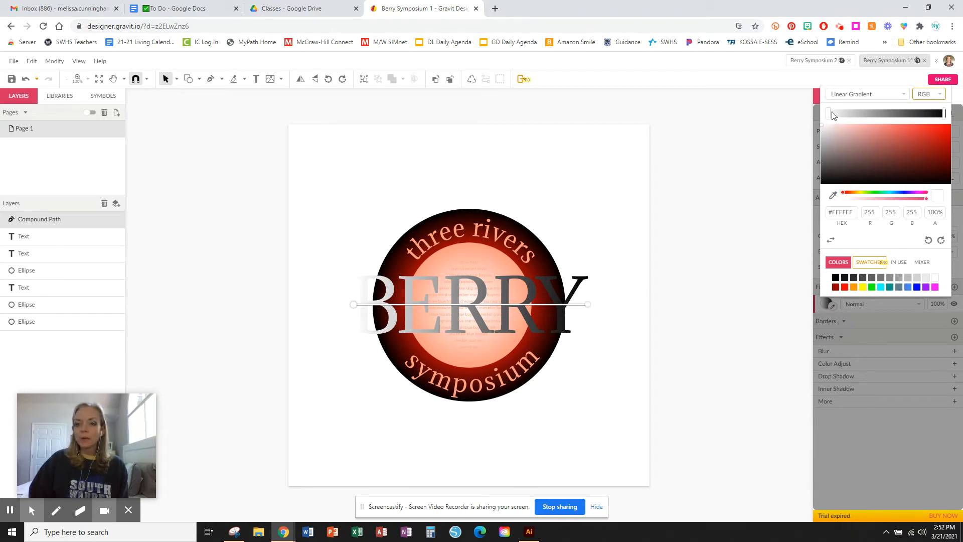
Add a white stop near the middle of the gradient and set its starting stop to black
click(886, 115)
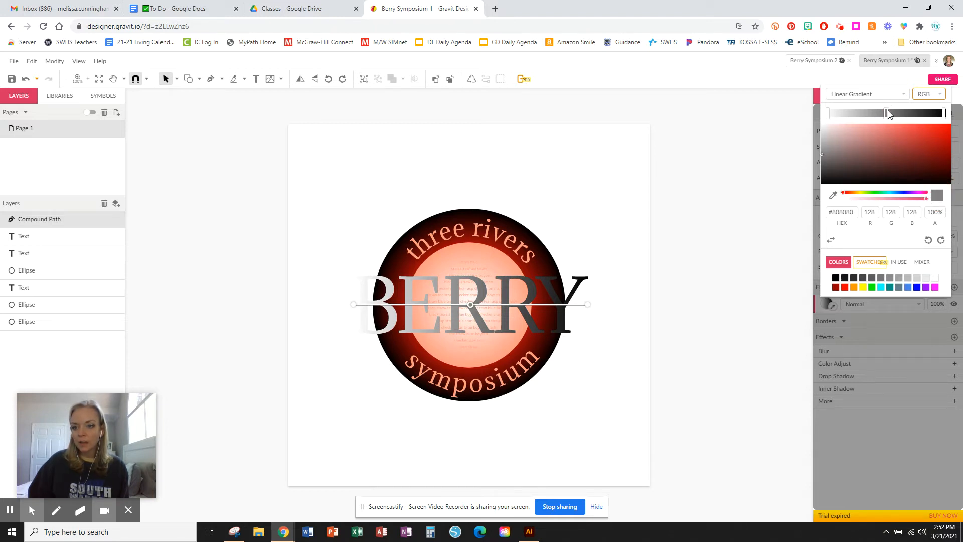
drag(885, 115, 883, 115)
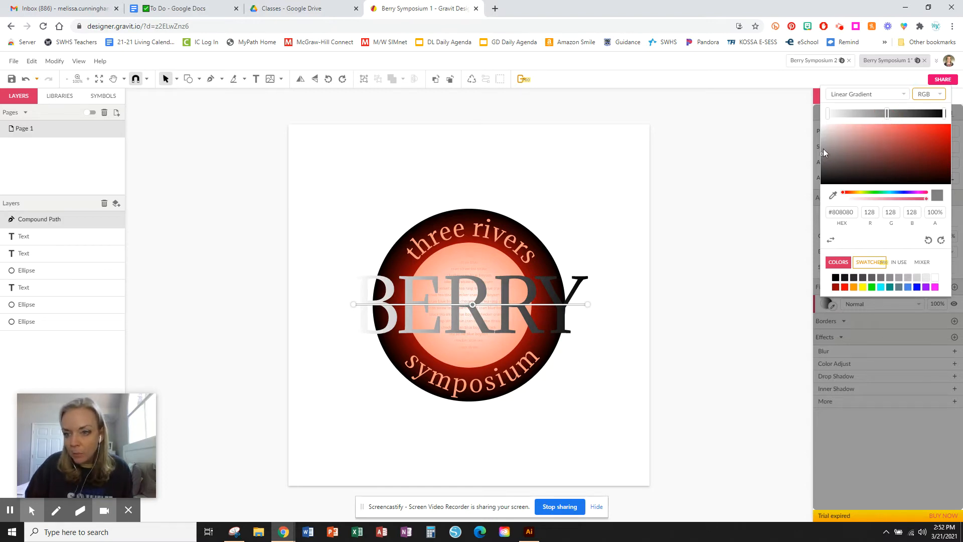
drag(823, 149, 828, 115)
click(828, 114)
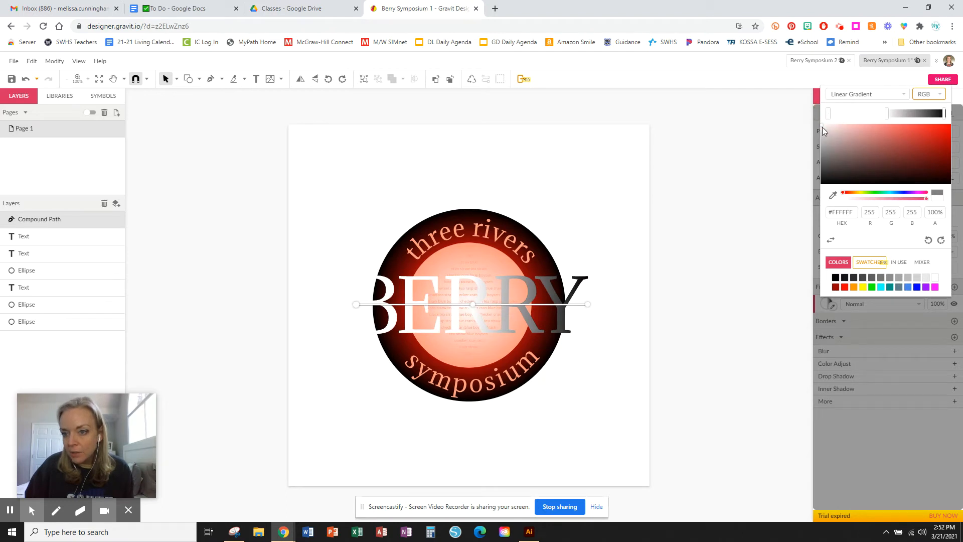
drag(823, 128, 808, 194)
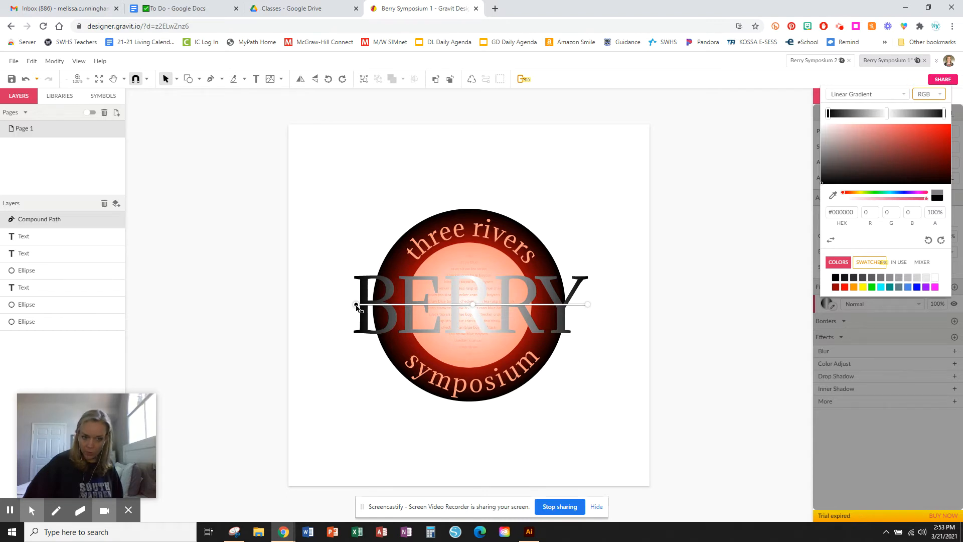
Turn the BERRY gradient vertical, running from the top to the bottom of the letters along the B's left edge
drag(356, 304, 351, 276)
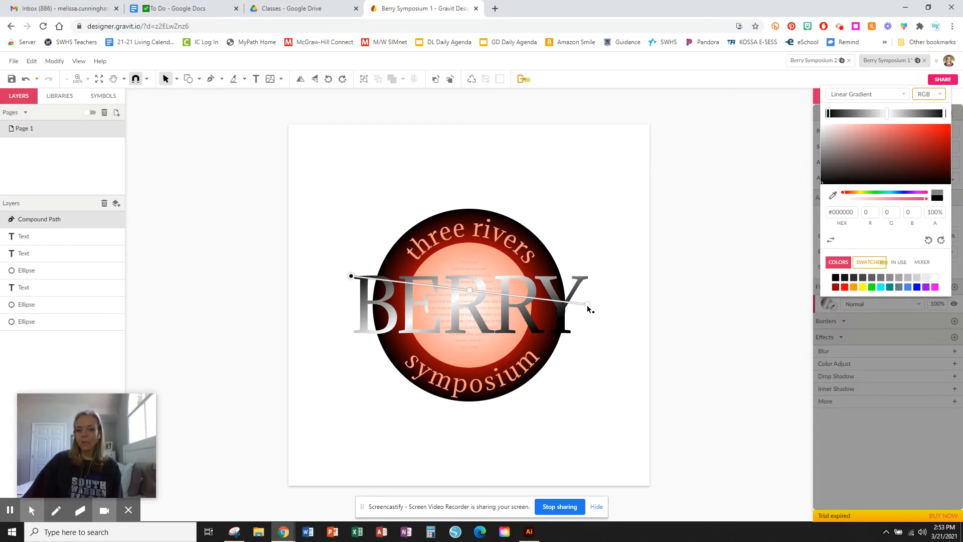
drag(587, 305, 354, 333)
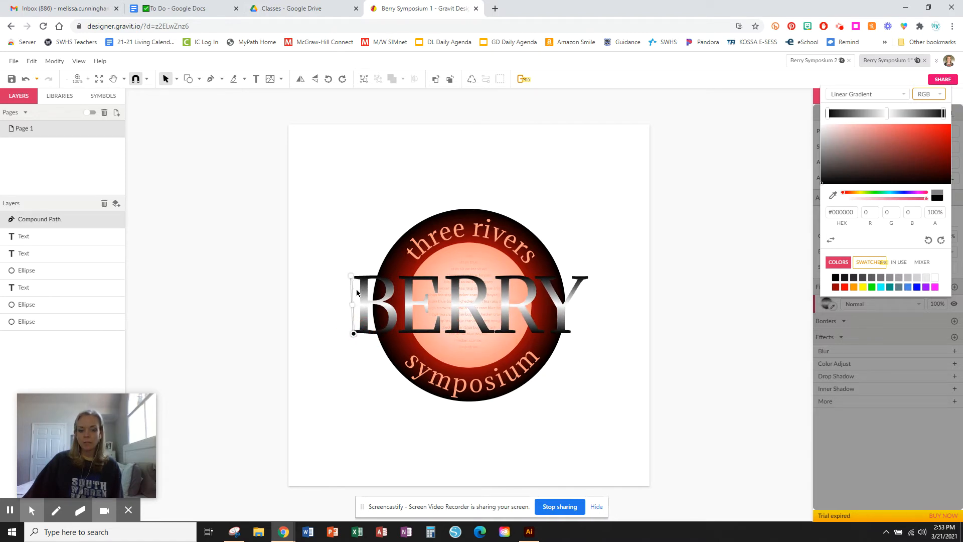
click(352, 276)
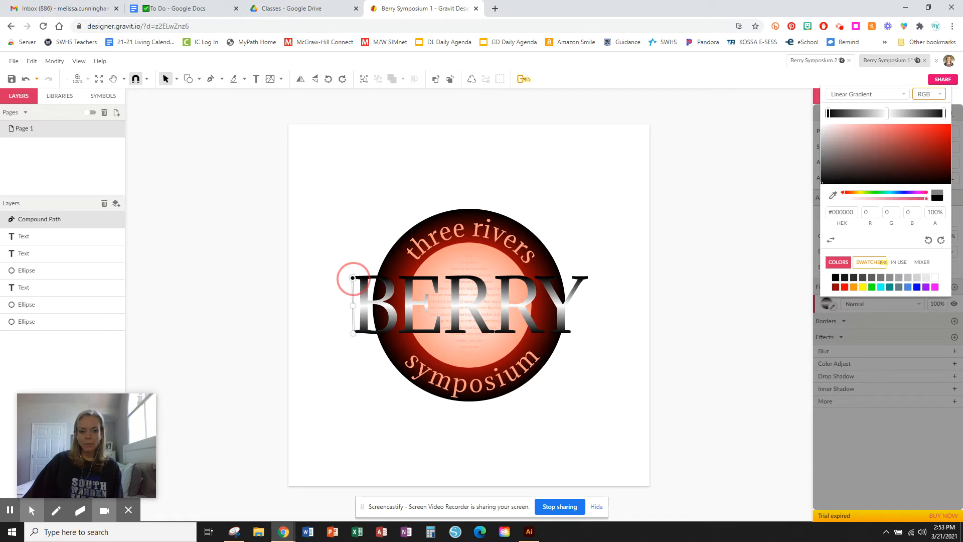
drag(353, 278, 353, 276)
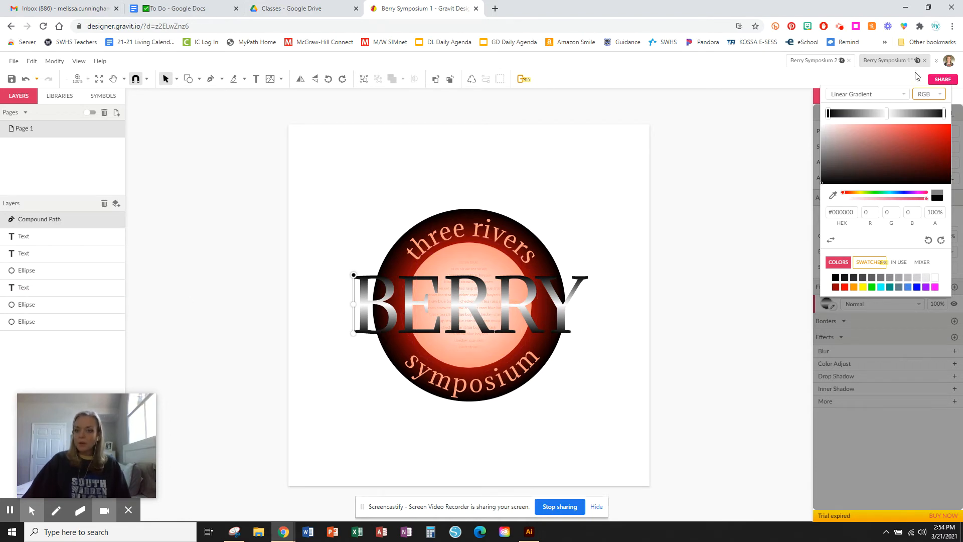
click(348, 208)
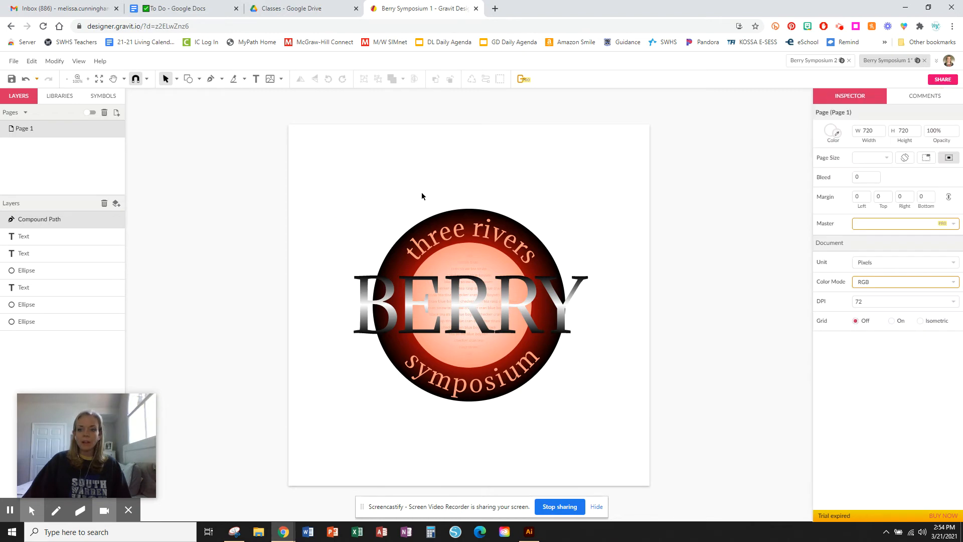
Give the BERRY lettering a black border of width 1 and paste a copy of it in place
click(364, 333)
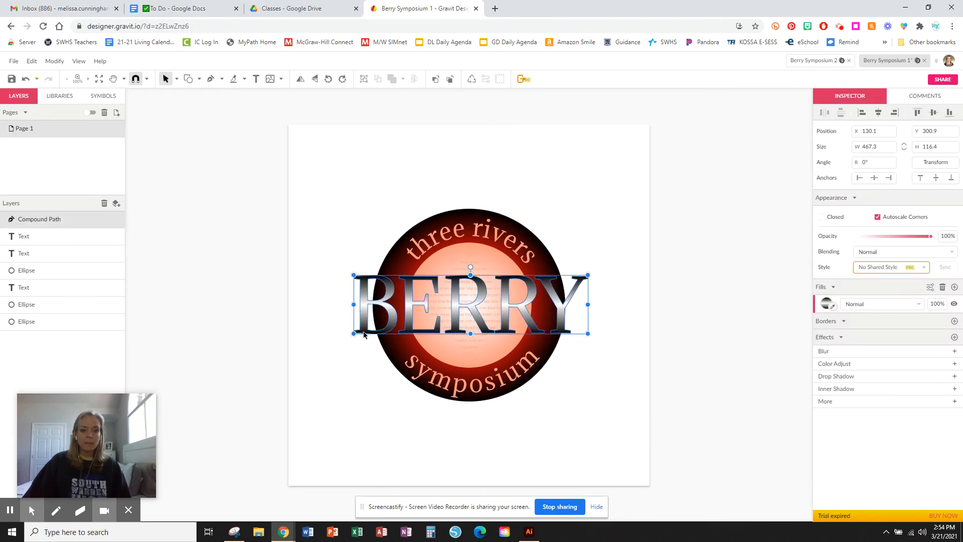
click(955, 321)
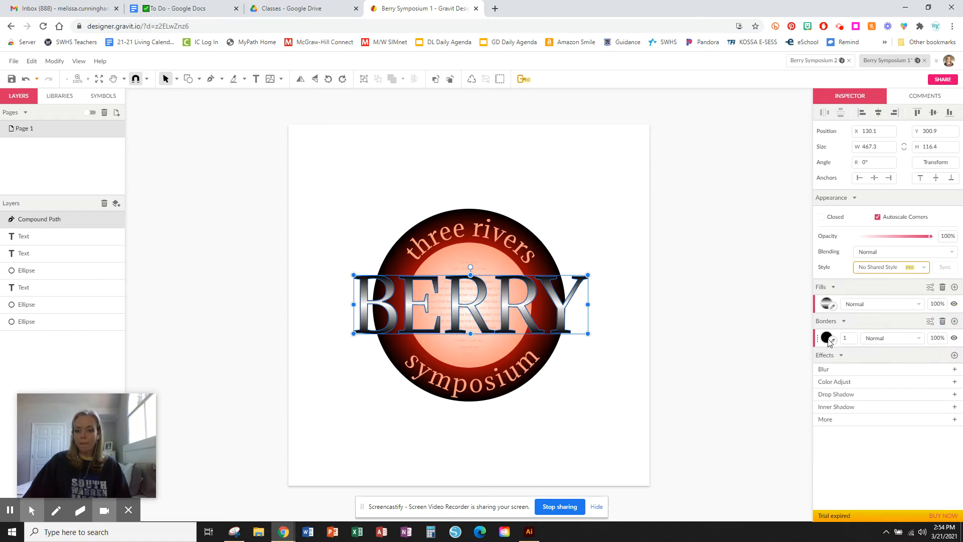
click(31, 67)
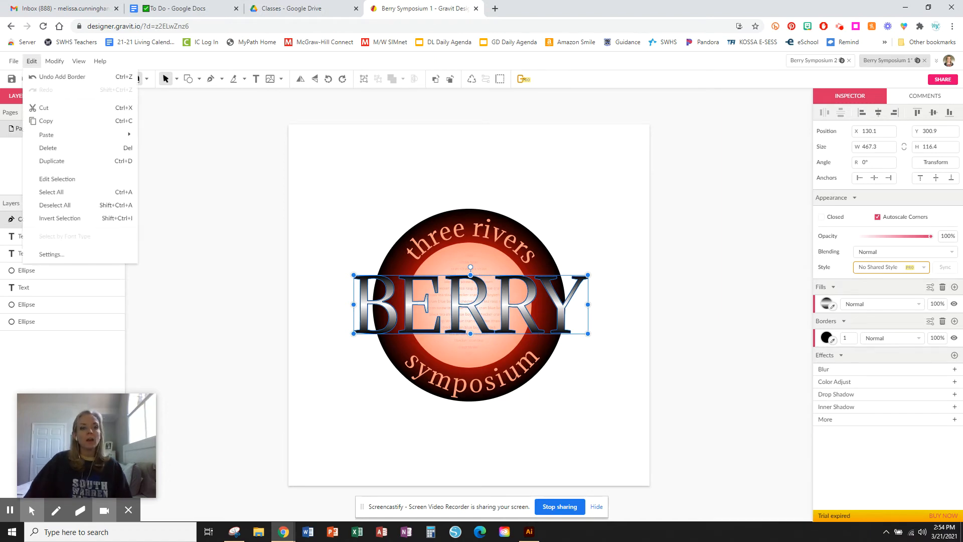
click(46, 119)
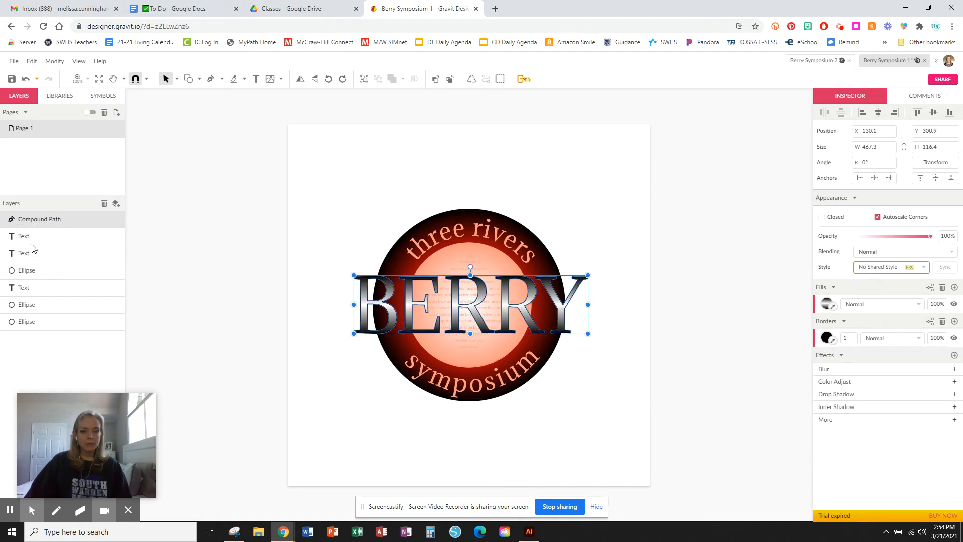
click(32, 61)
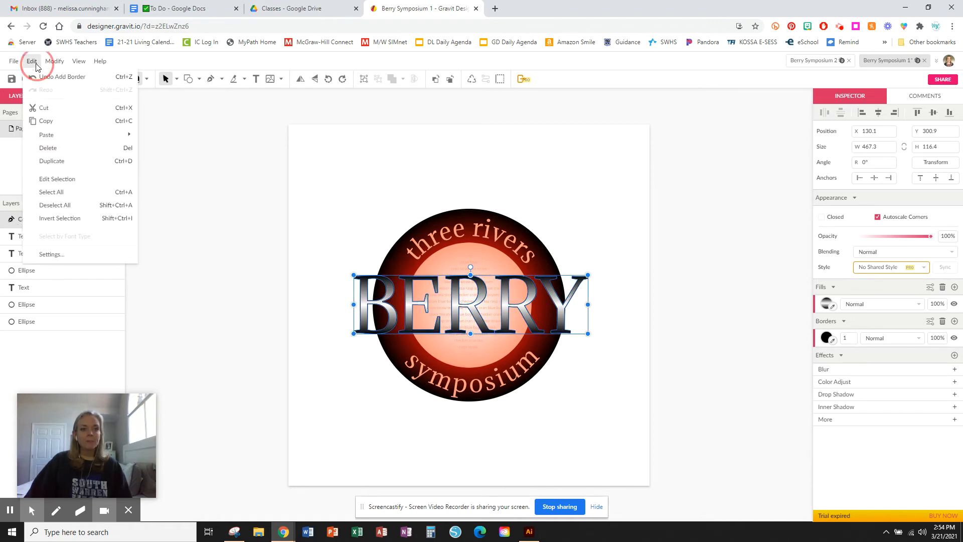
mouse_move(54, 137)
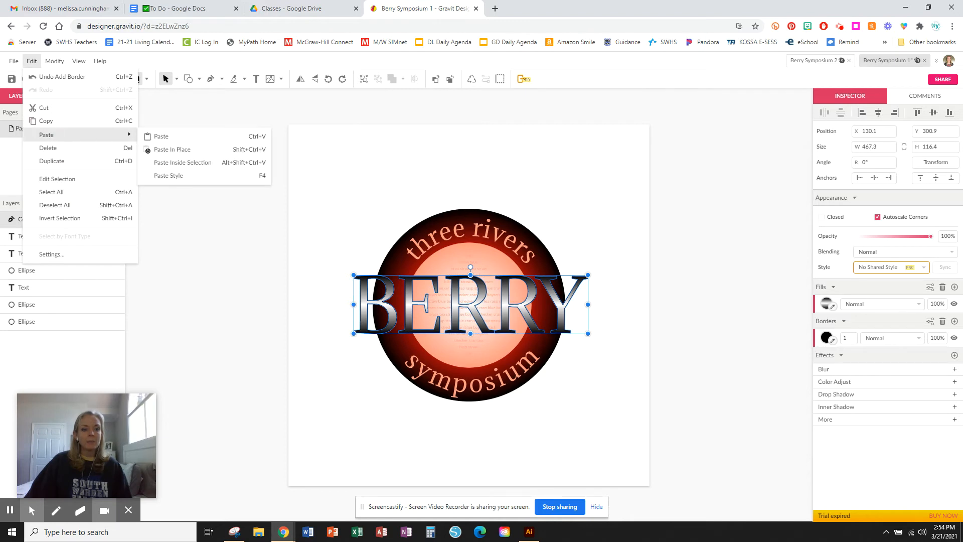
click(170, 152)
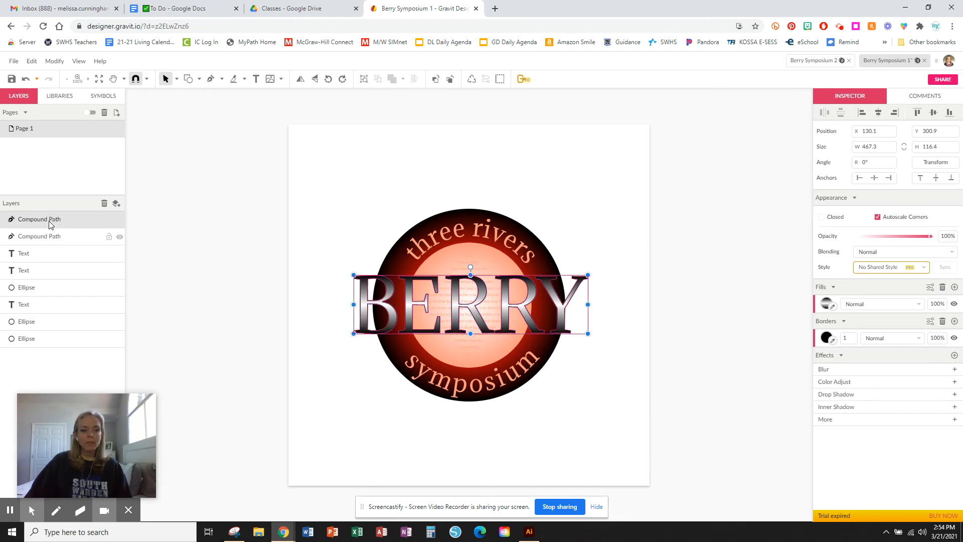
Change the underlying BERRY copy to a solid dark fill and shift it slightly left and down as a shadow
click(55, 236)
click(71, 239)
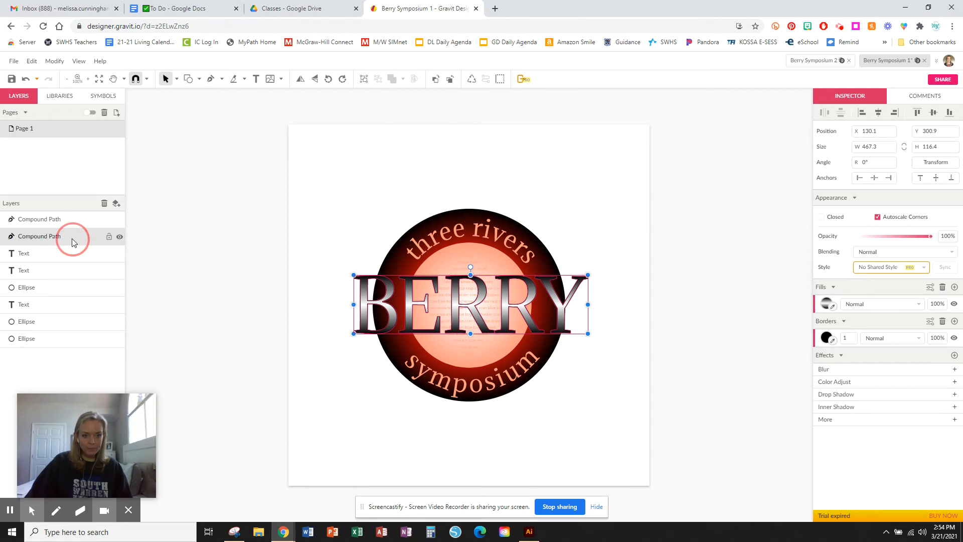
click(50, 236)
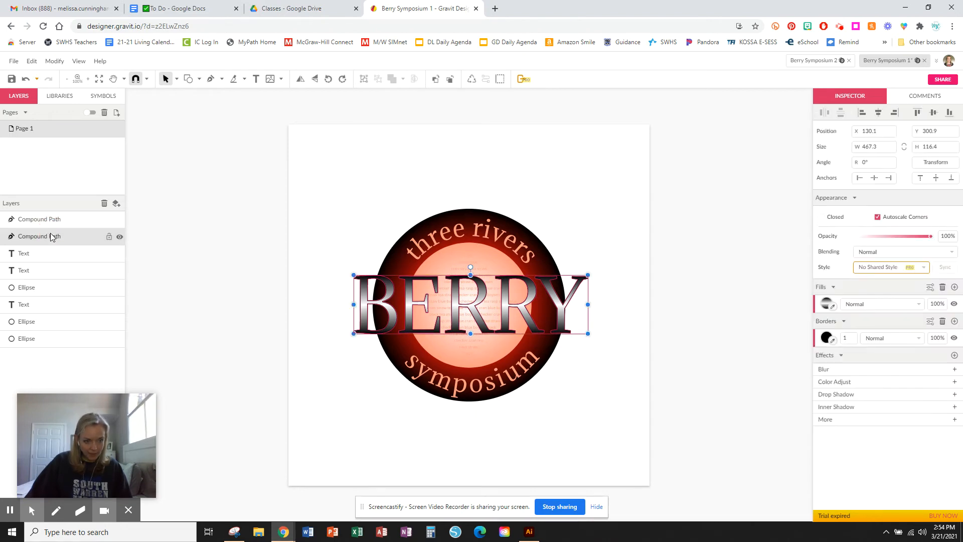
click(827, 304)
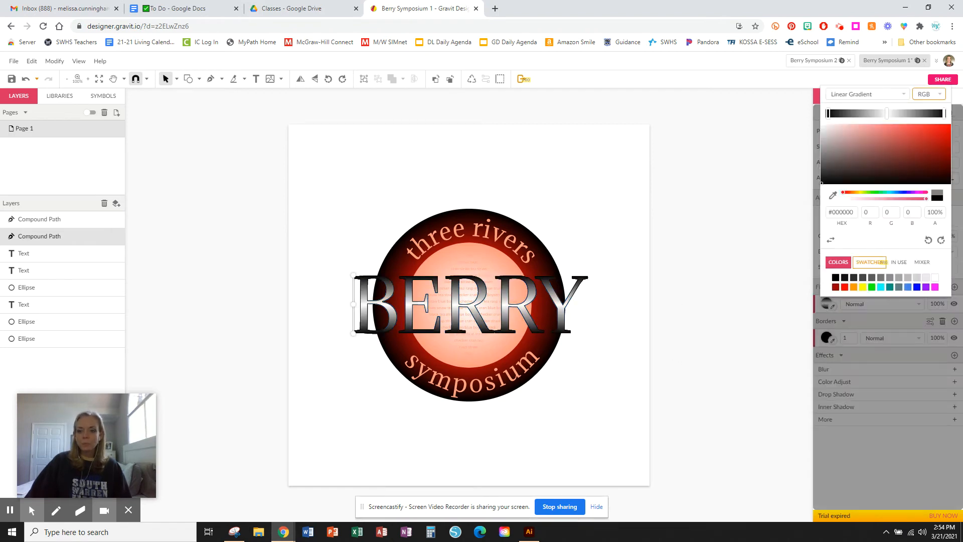
click(850, 97)
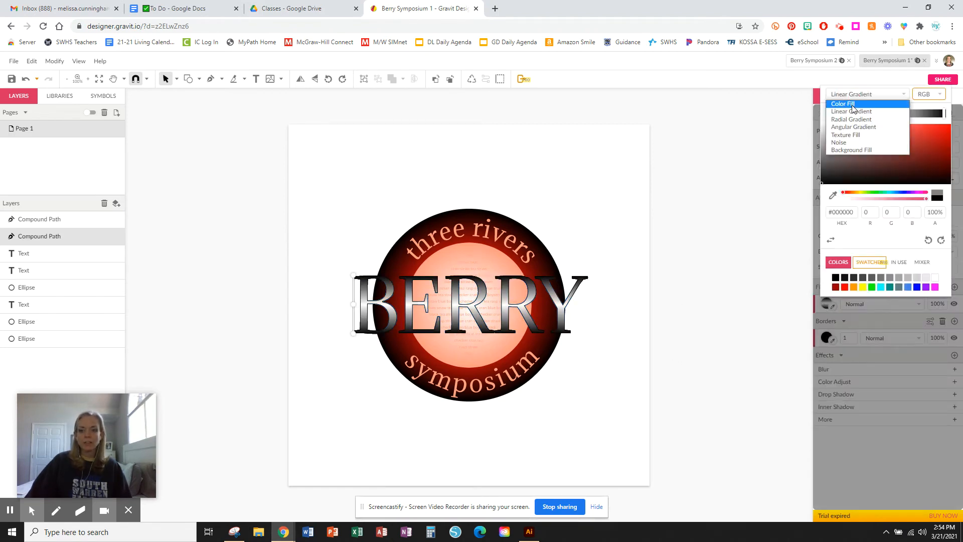
click(853, 105)
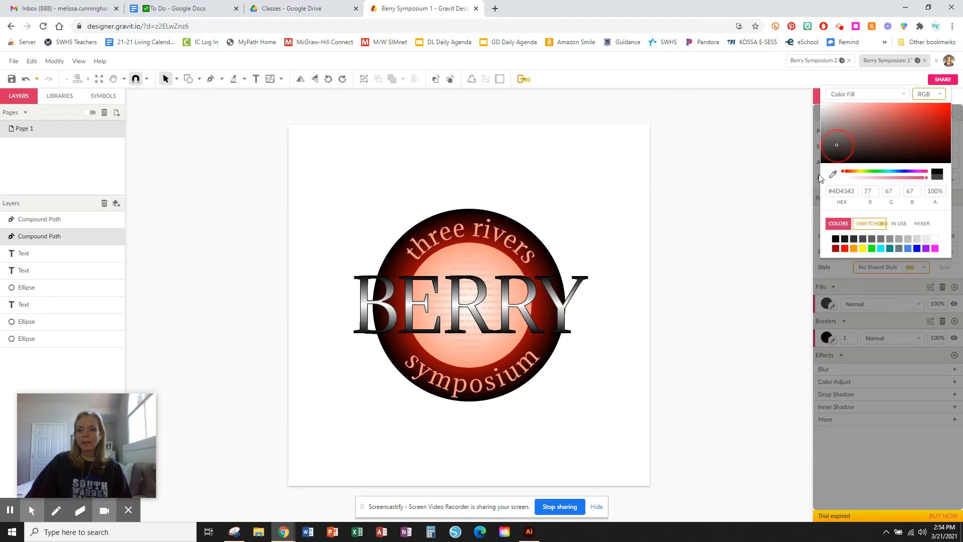
click(55, 237)
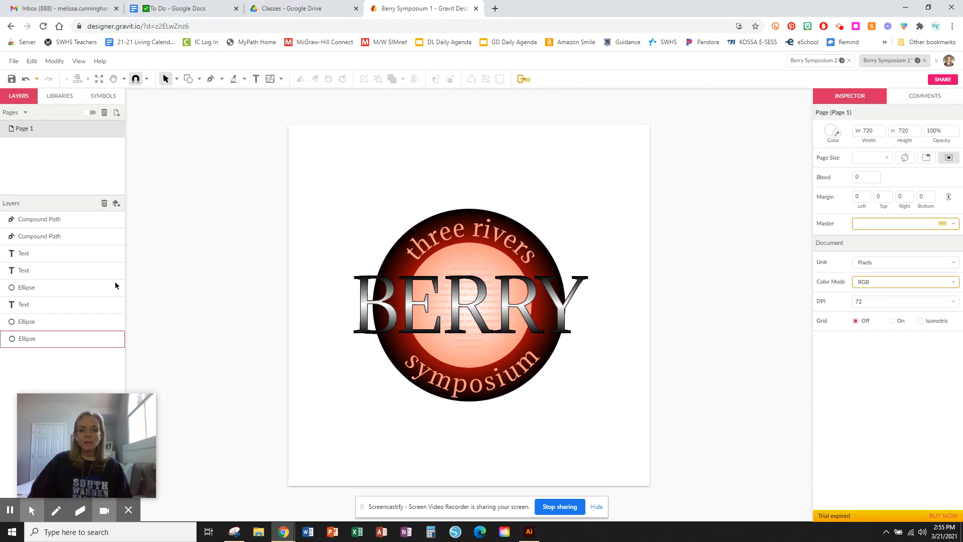
click(62, 235)
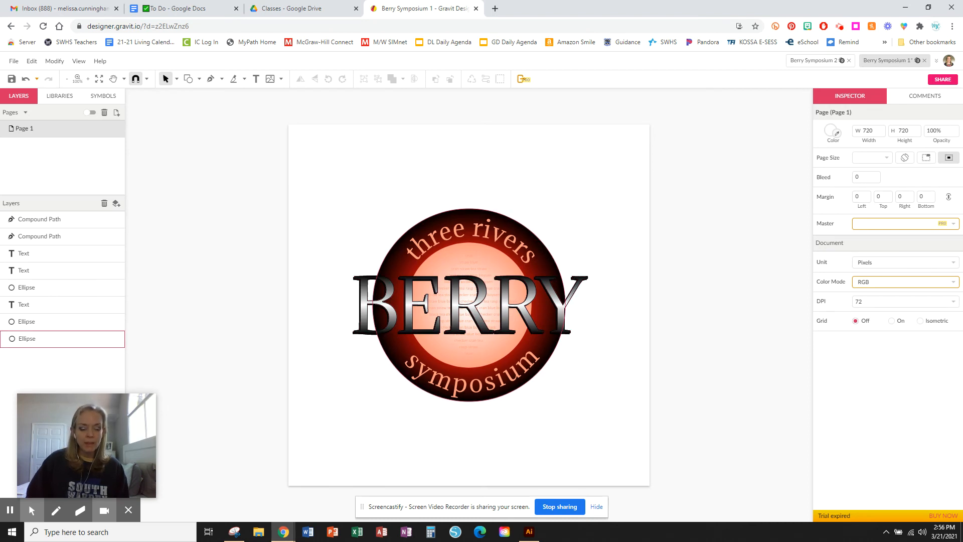
Move the red stop of the large outer ellipse's radial gradient outward to about 80% of the radius
click(547, 265)
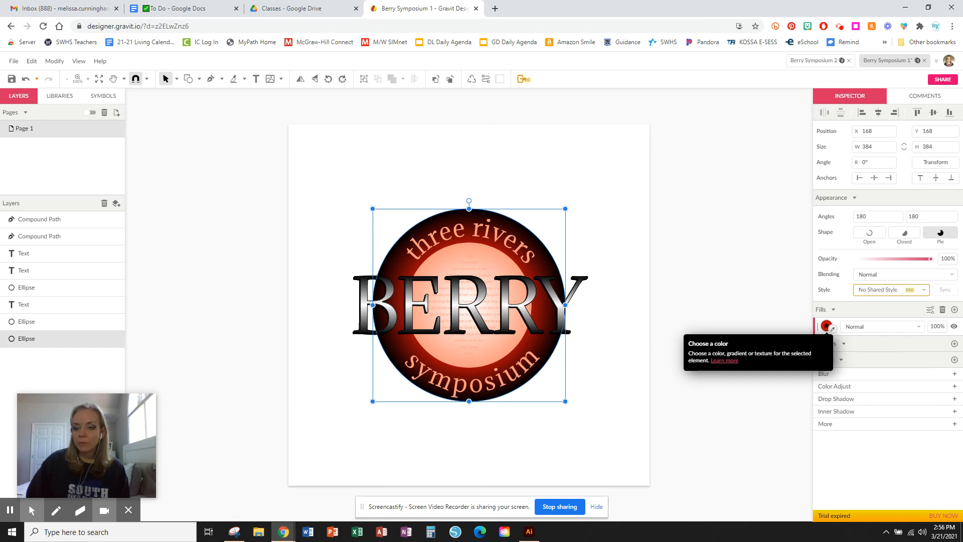
click(826, 326)
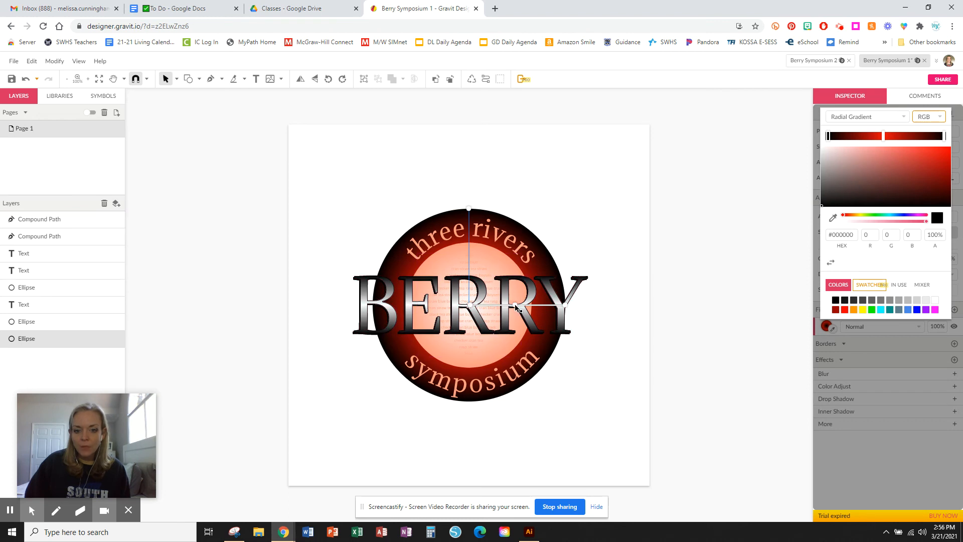
drag(515, 307, 545, 305)
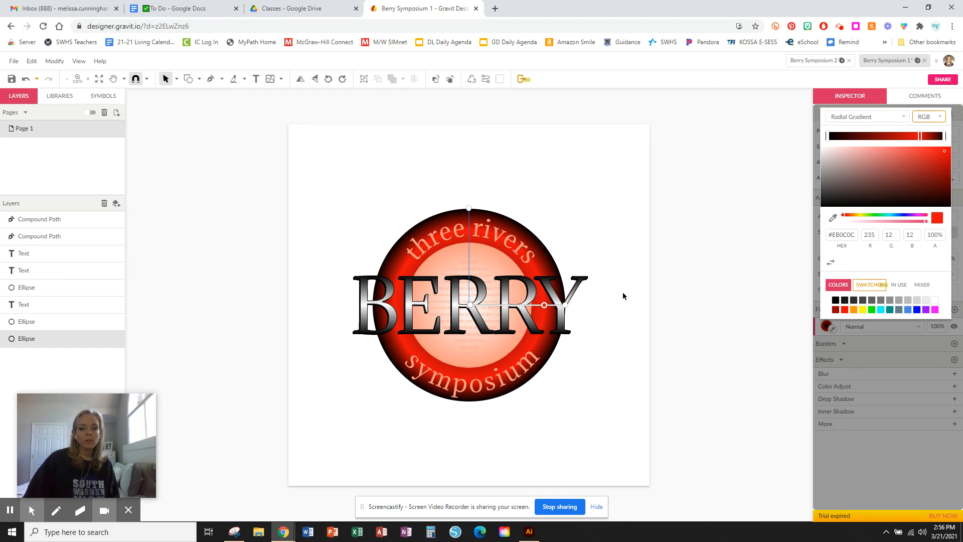
click(619, 328)
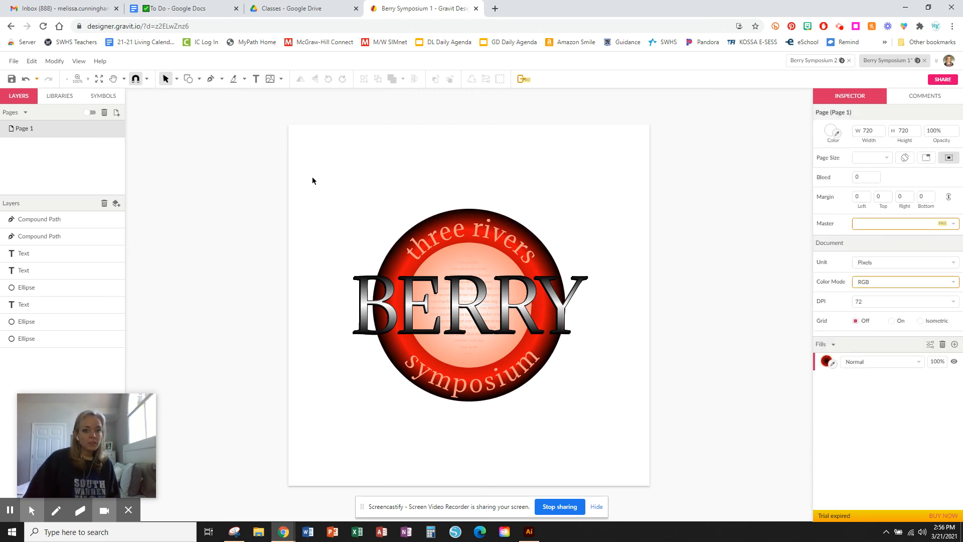
Group all the logo elements, including both BERRY paths, the texts and the ellipses
drag(314, 177, 592, 396)
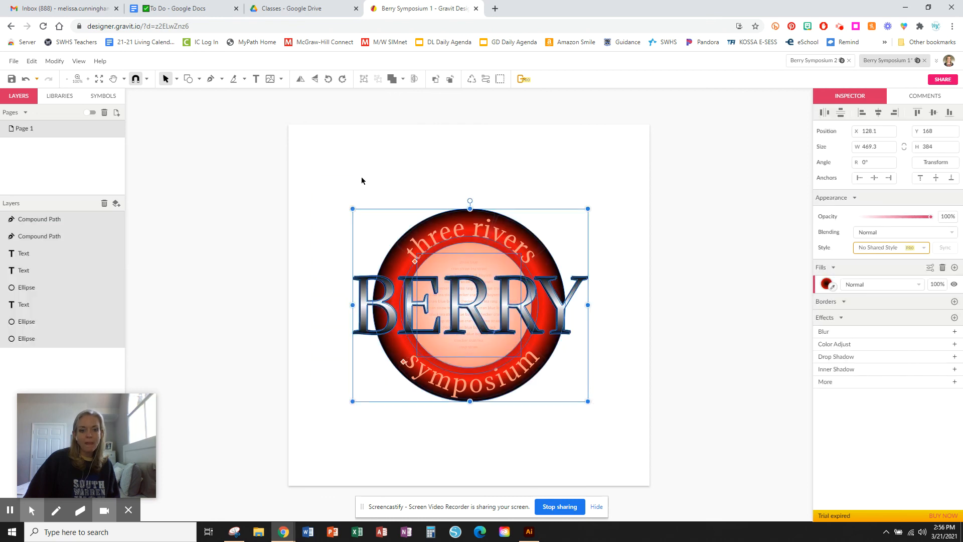
click(46, 62)
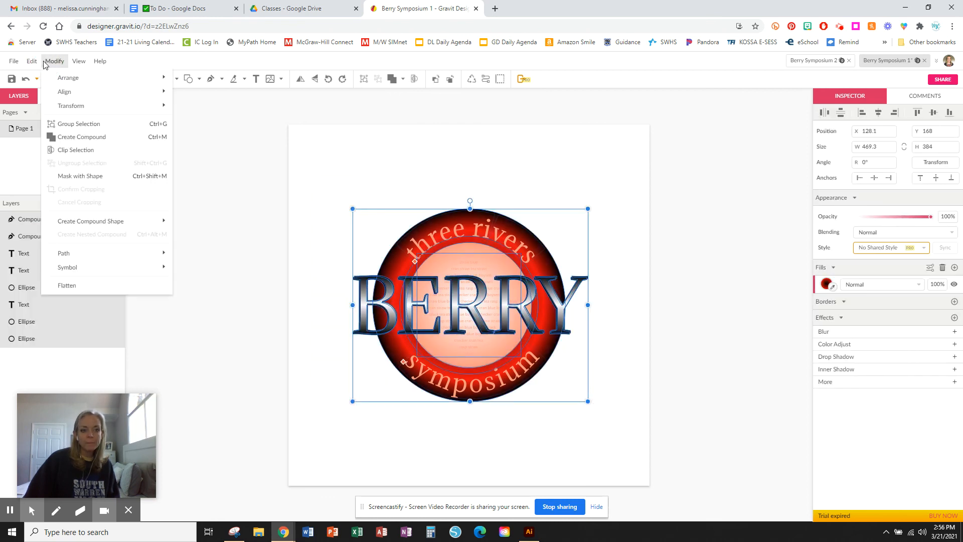
click(75, 130)
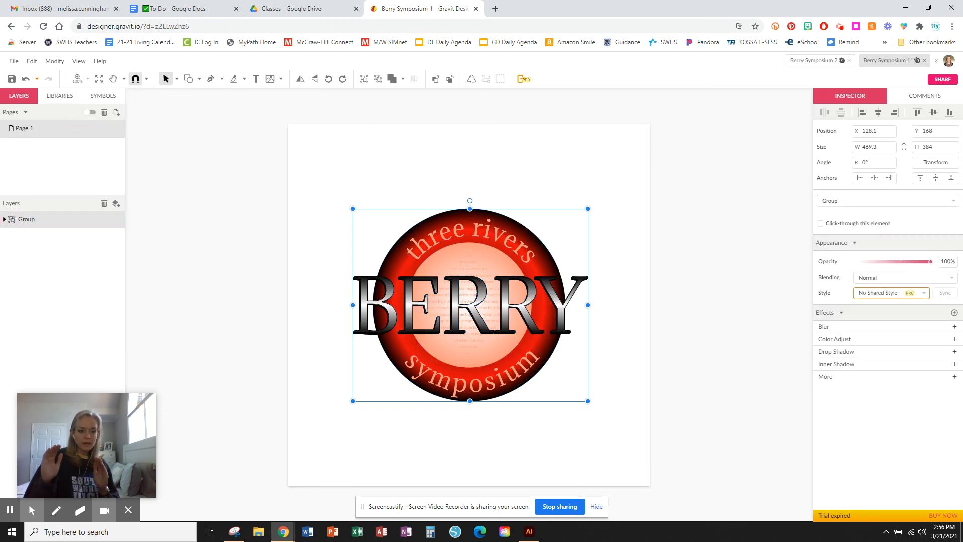
Rotate the grouped logo to an angle of 15° and deselect it
click(864, 162)
text(1)
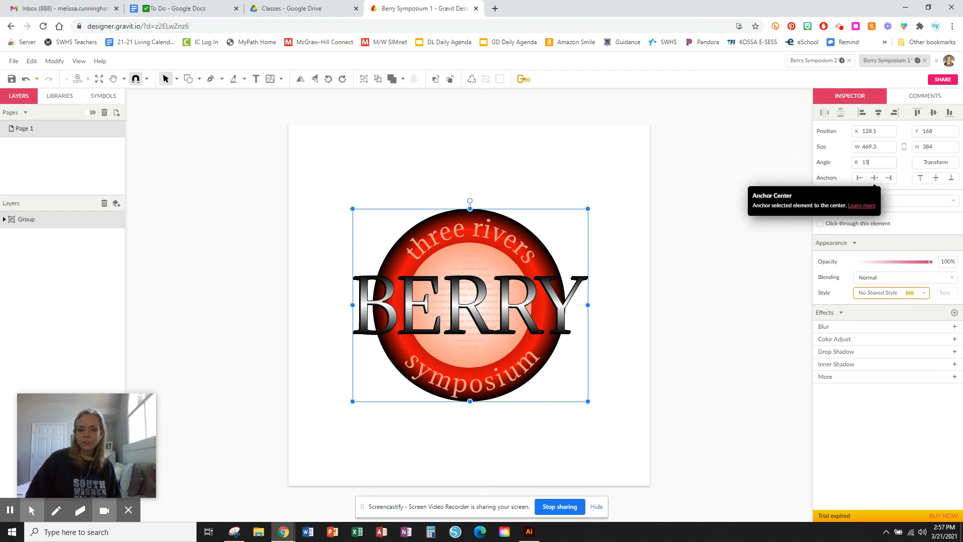
text(5)
key(Return)
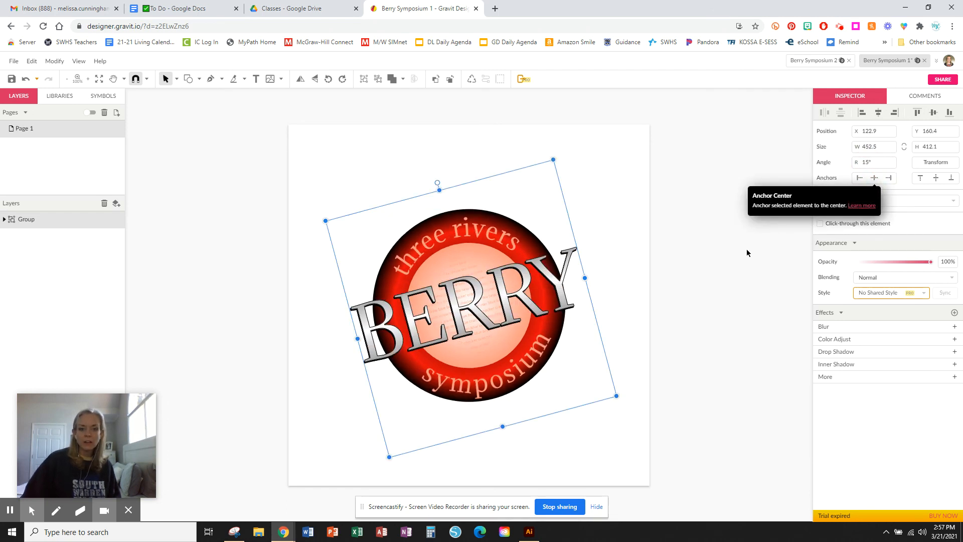
click(631, 301)
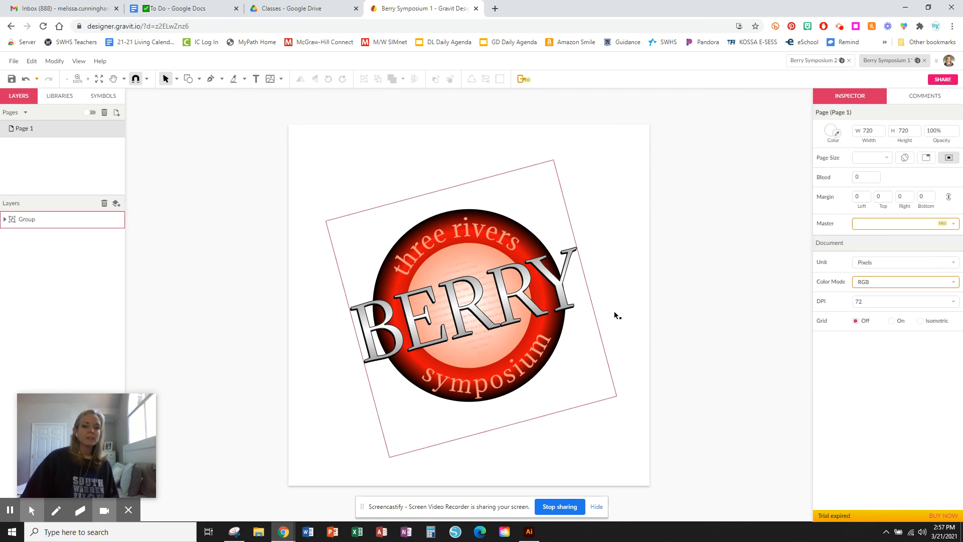